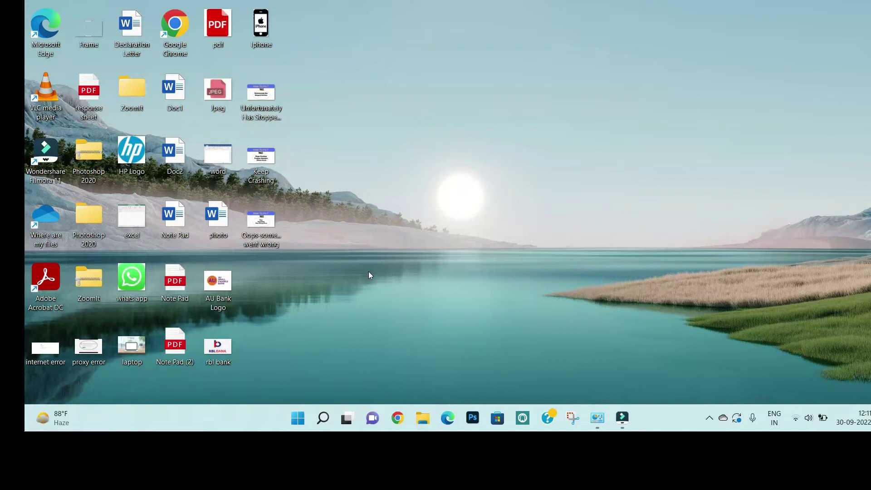
# Step: Open Control Panel from the recent apps in Windows search
pyautogui.click(324, 419)
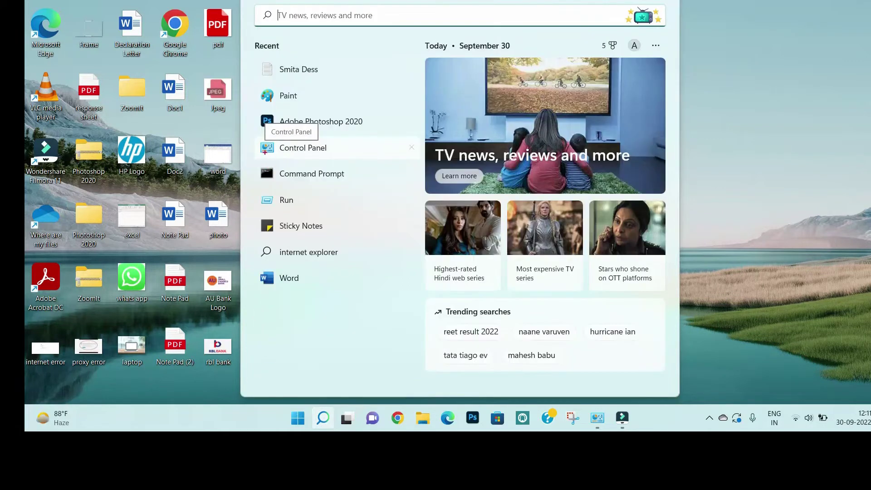
pyautogui.moveTo(255, 137)
pyautogui.mouseDown()
pyautogui.moveTo(255, 159)
pyautogui.moveTo(380, 164)
pyautogui.mouseUp()
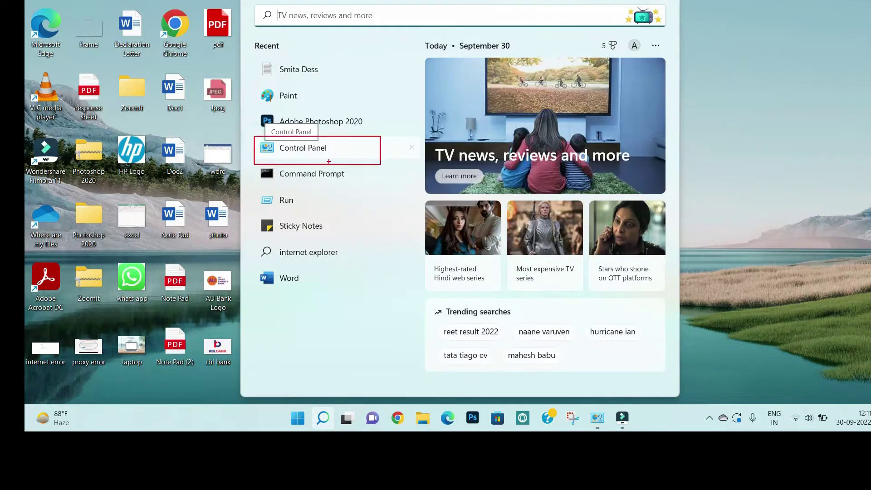
pyautogui.press('Escape')
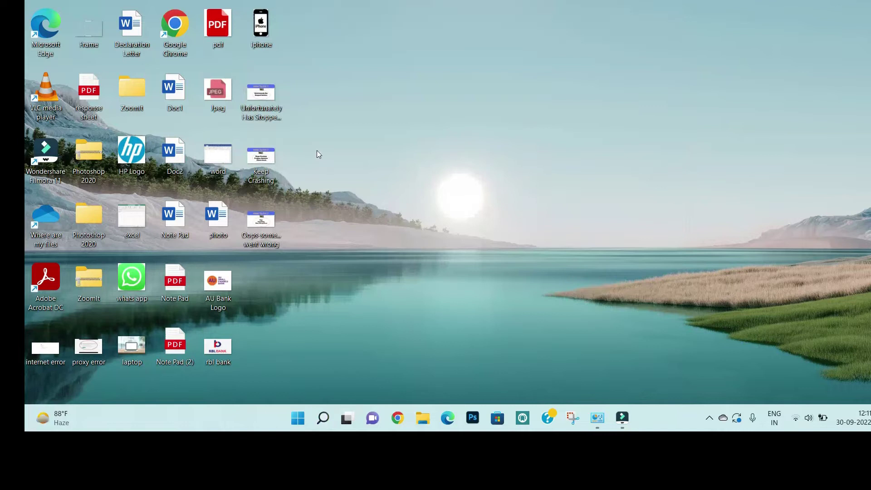
pyautogui.click(323, 410)
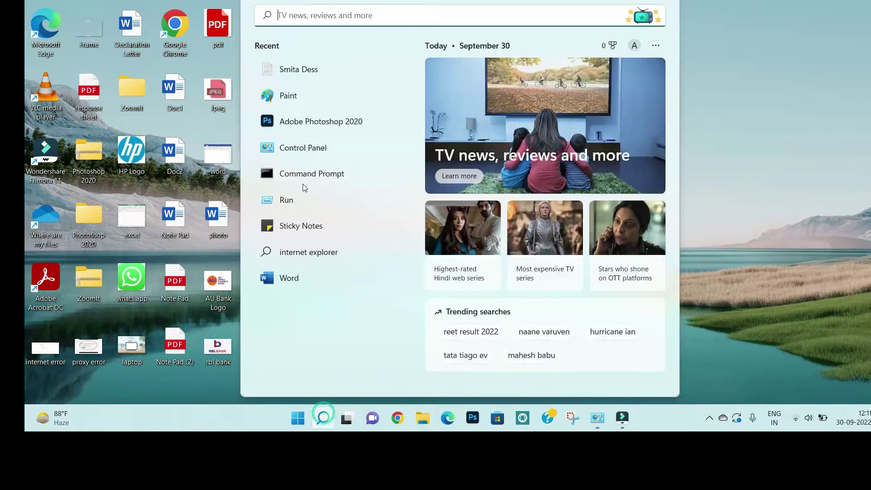
pyautogui.click(304, 151)
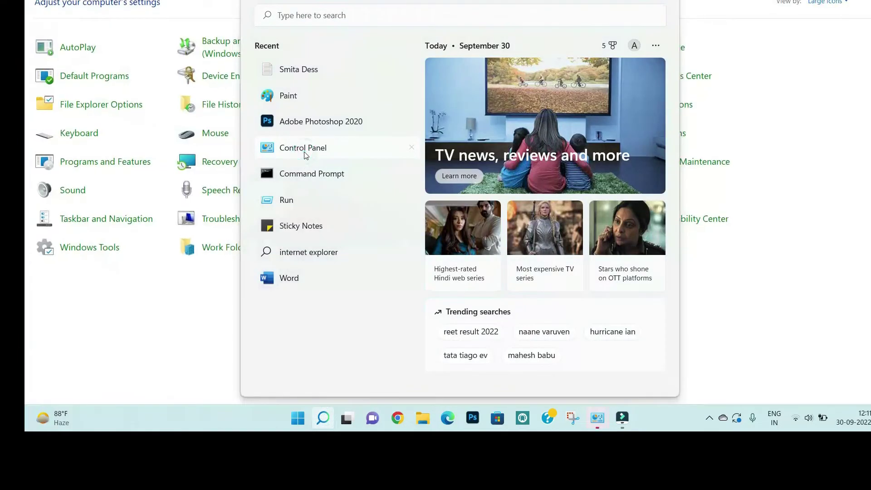
pyautogui.click(179, 320)
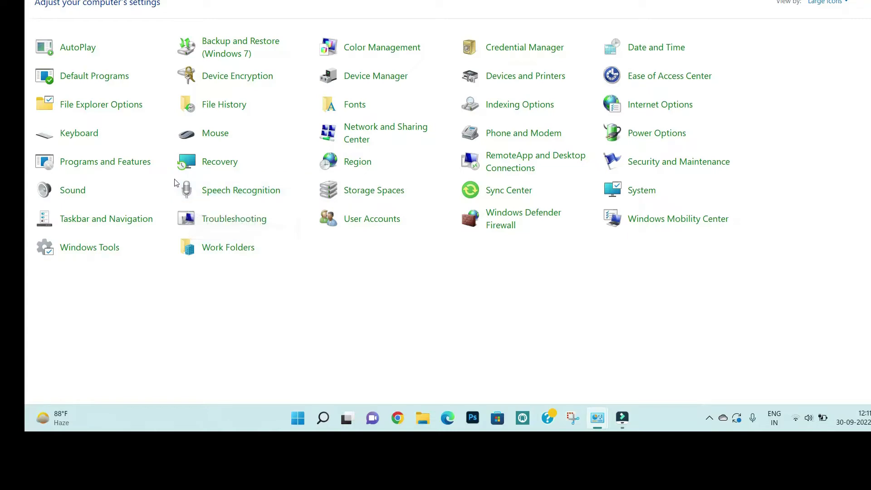
# Step: Open the Speech Recognition settings, start Speech Recognition setup and continue past its welcome page
pyautogui.hotkey('ctrl', '2')
pyautogui.moveTo(173, 178); pyautogui.dragTo(286, 205)
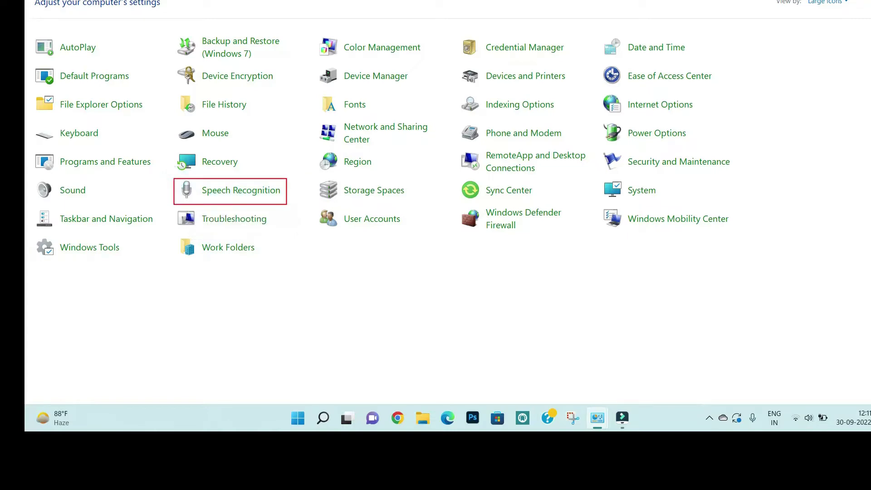
pyautogui.press('Escape')
pyautogui.click(229, 195)
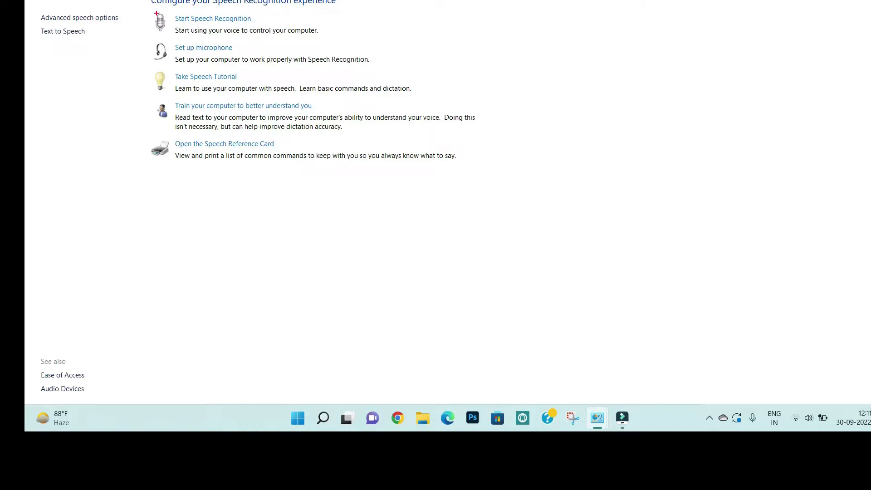
pyautogui.click(219, 22)
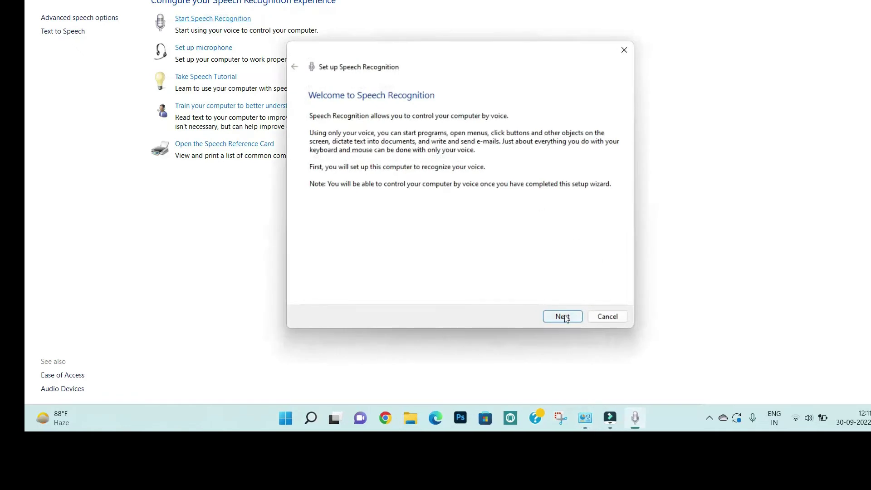
pyautogui.click(562, 317)
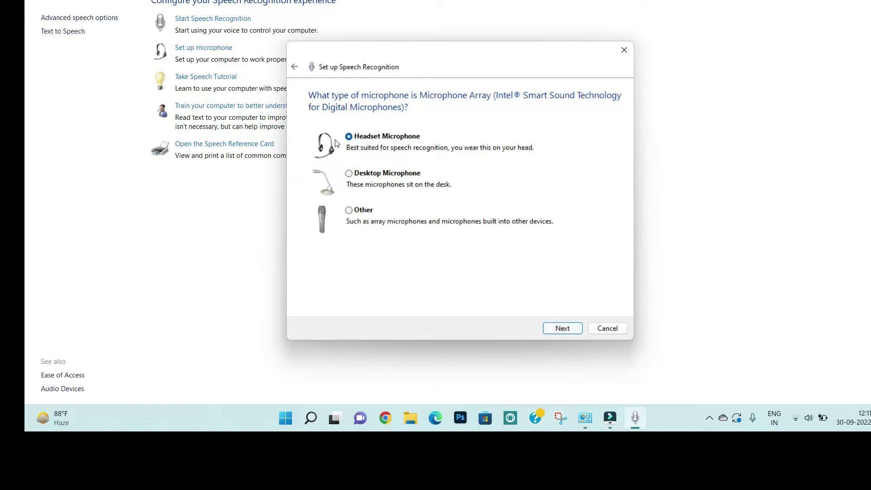
# Step: Set up the microphone as a Headset Microphone, going through the placement advice and the read-aloud volume adjustment
pyautogui.hotkey('ctrl', '2')
pyautogui.moveTo(336, 131)
pyautogui.mouseDown()
pyautogui.moveTo(344, 152)
pyautogui.moveTo(495, 162)
pyautogui.mouseUp()
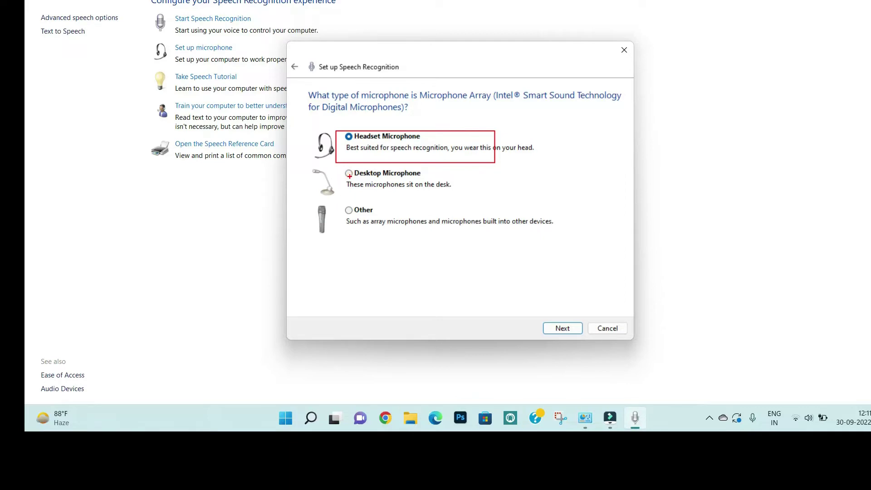
pyautogui.moveTo(338, 165)
pyautogui.mouseDown()
pyautogui.moveTo(399, 194)
pyautogui.moveTo(447, 197)
pyautogui.mouseUp()
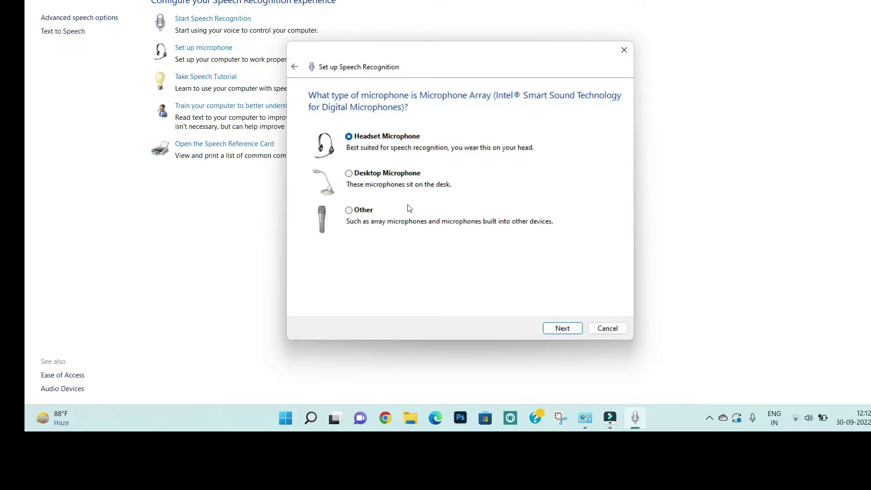
pyautogui.hotkey('ctrl', '2')
pyautogui.moveTo(344, 204); pyautogui.dragTo(430, 232)
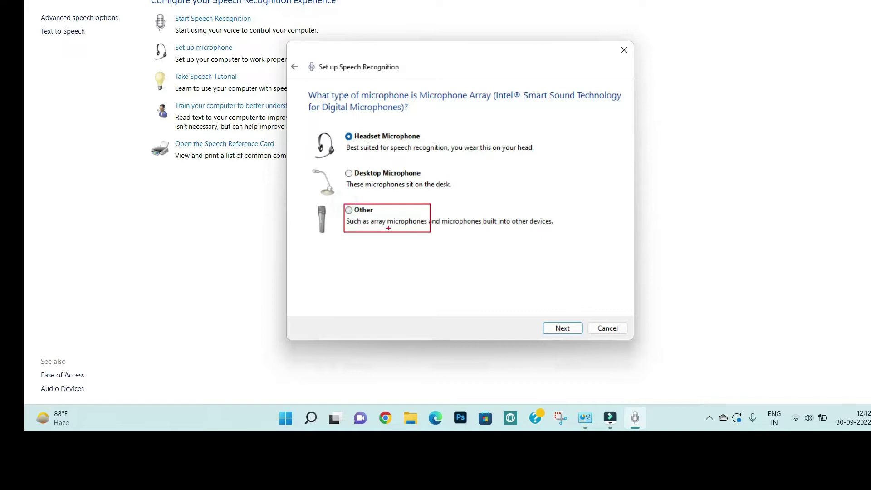
pyautogui.press('Escape')
pyautogui.click(562, 327)
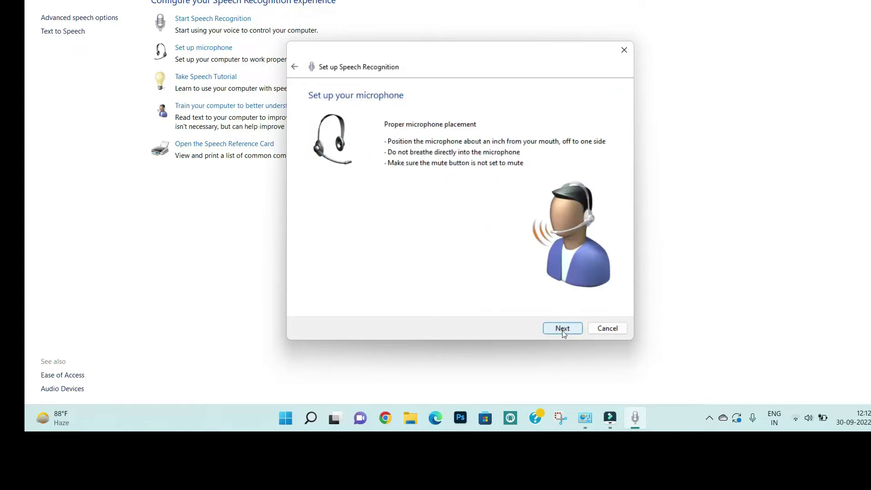
pyautogui.click(563, 331)
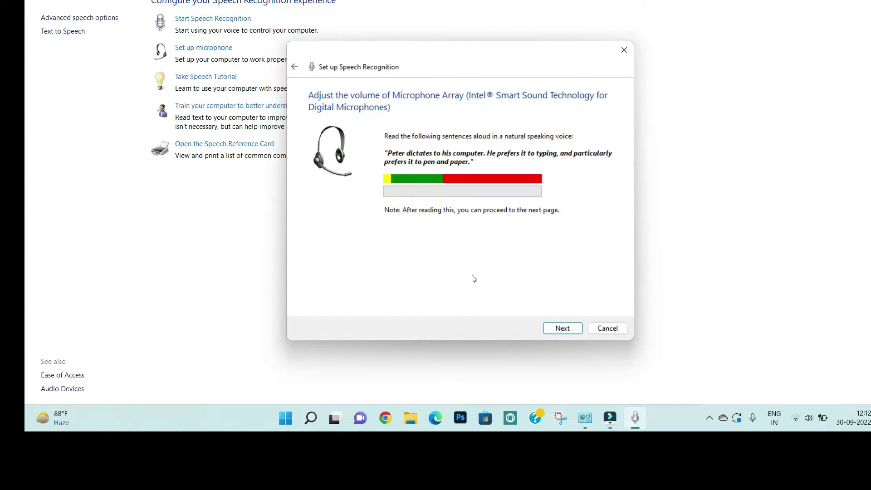
pyautogui.click(567, 330)
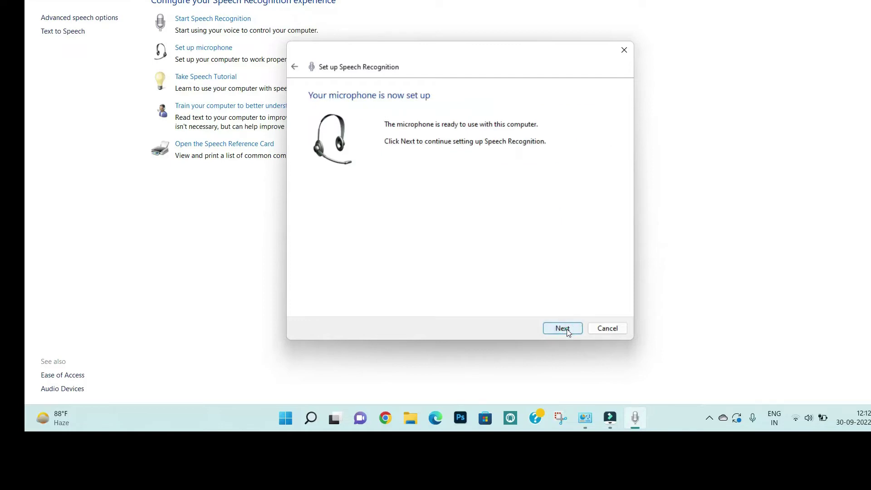
pyautogui.click(567, 329)
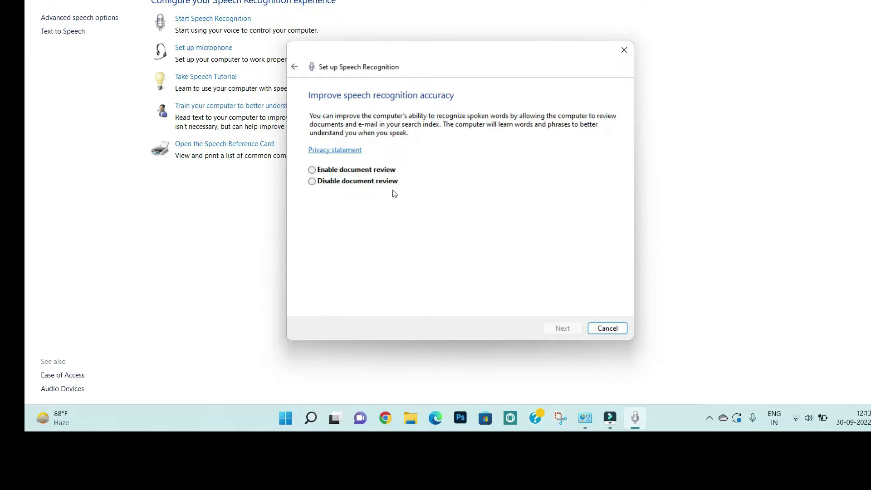
# Step: Enable document review and accept manual activation mode for Speech Recognition
pyautogui.click(313, 171)
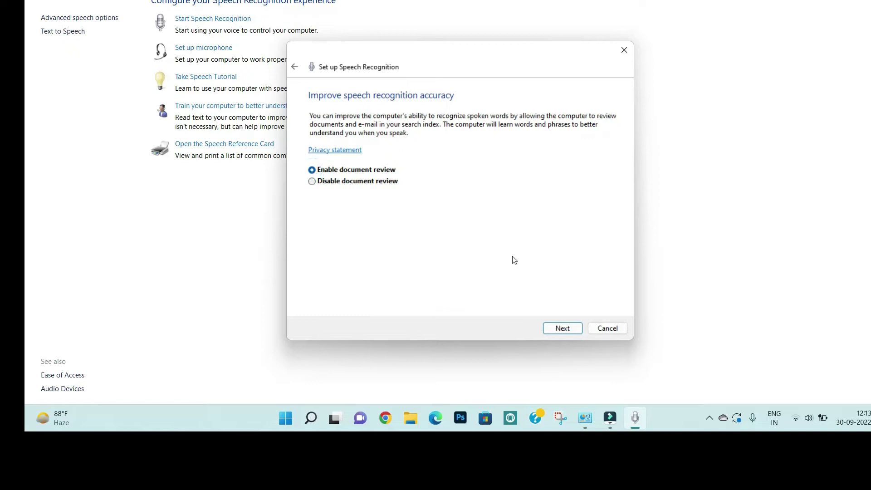
pyautogui.click(563, 329)
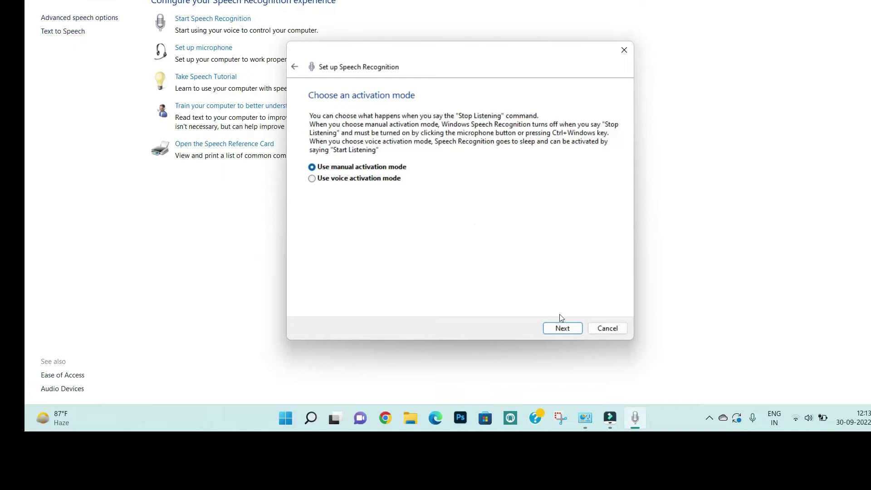
pyautogui.click(562, 328)
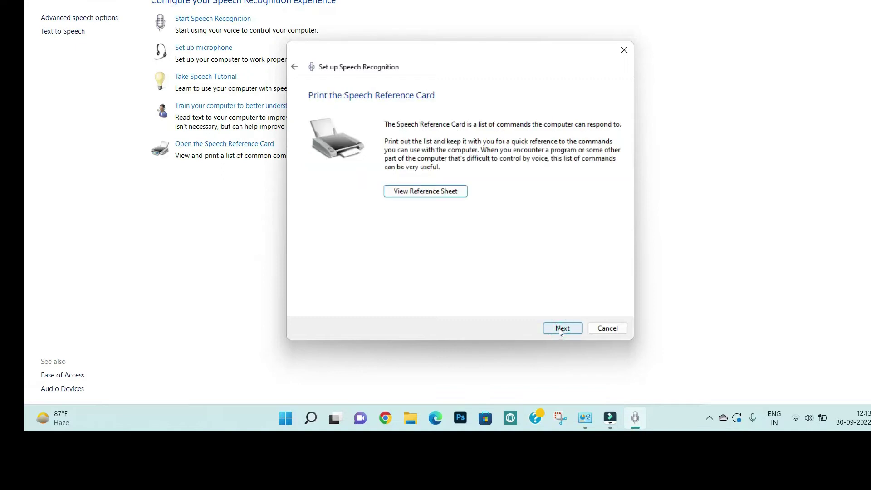
# Step: Pass the reference card page, keep Speech Recognition running at startup, and finish setup by starting the tutorial
pyautogui.click(562, 328)
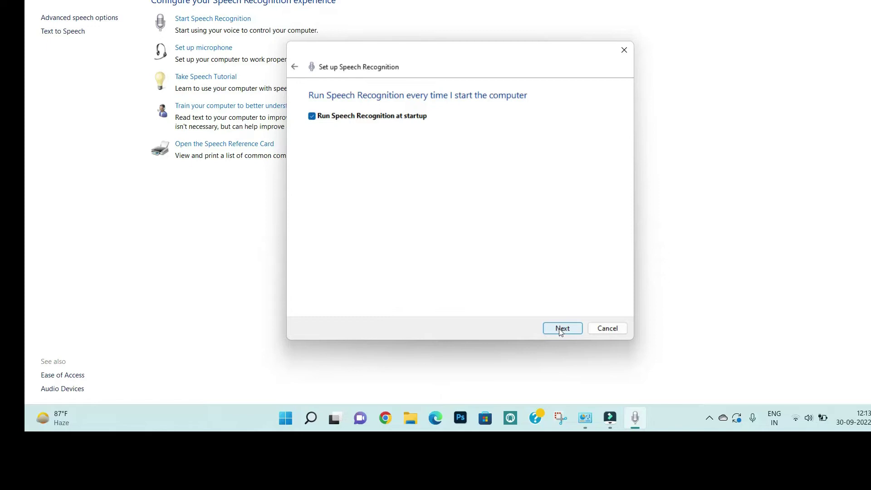
pyautogui.click(560, 329)
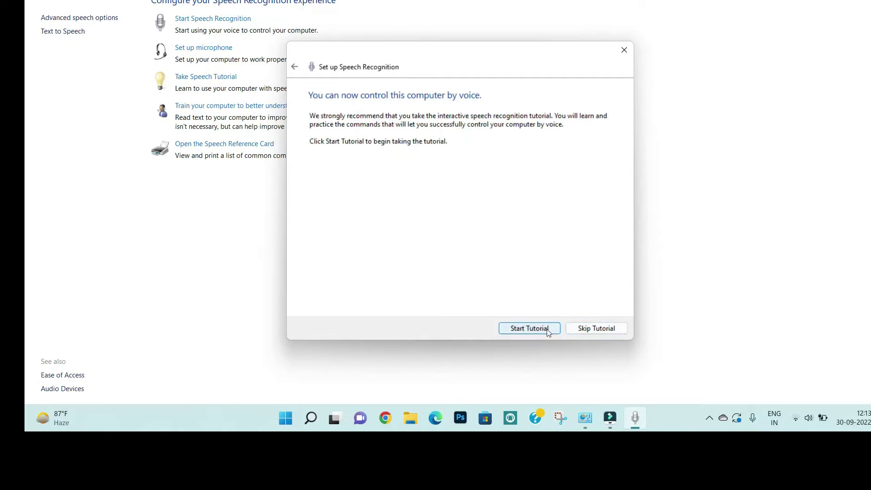
pyautogui.click(547, 330)
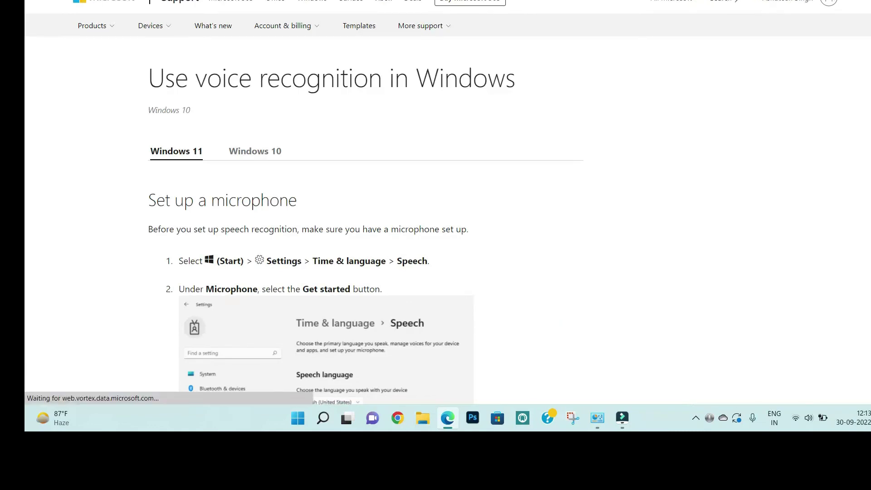
pyautogui.moveTo(395, 0); pyautogui.dragTo(611, 56)
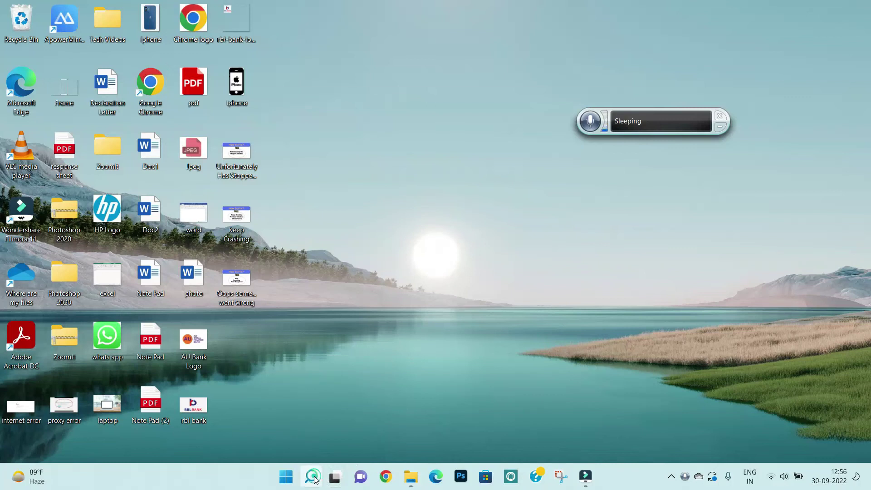
# Step: Open Word from Windows search and create a blank document
pyautogui.click(311, 476)
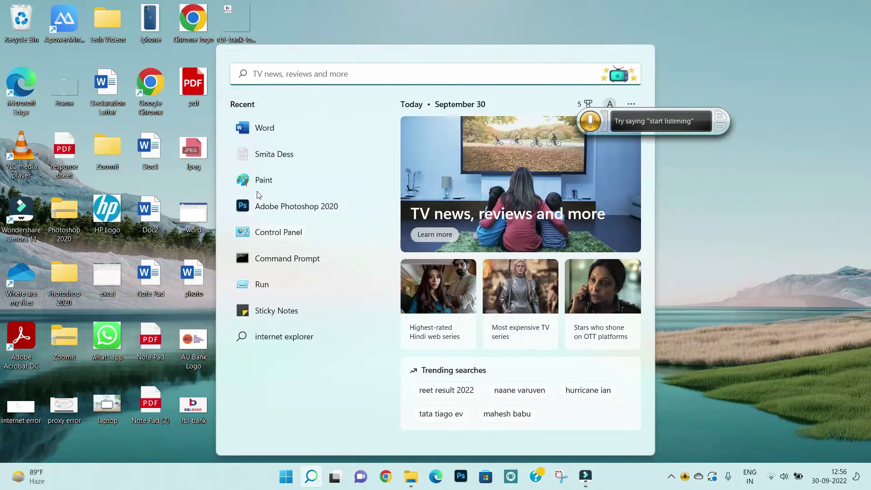
pyautogui.click(254, 132)
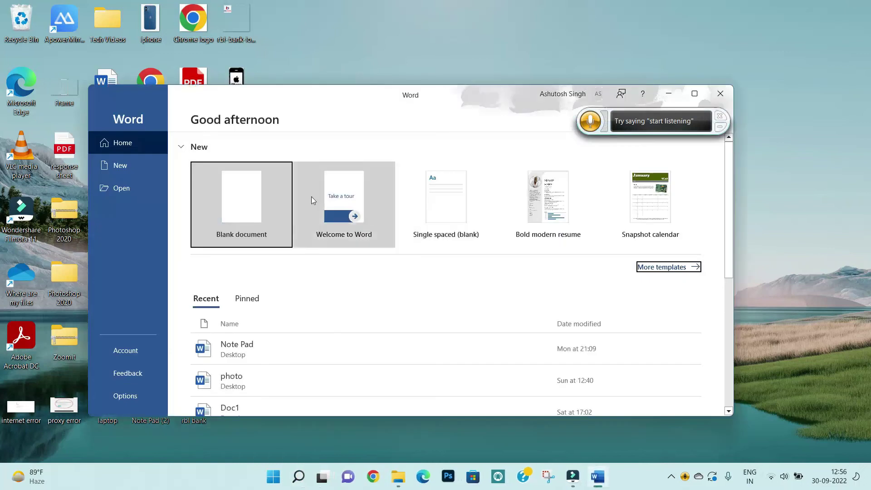
pyautogui.click(259, 188)
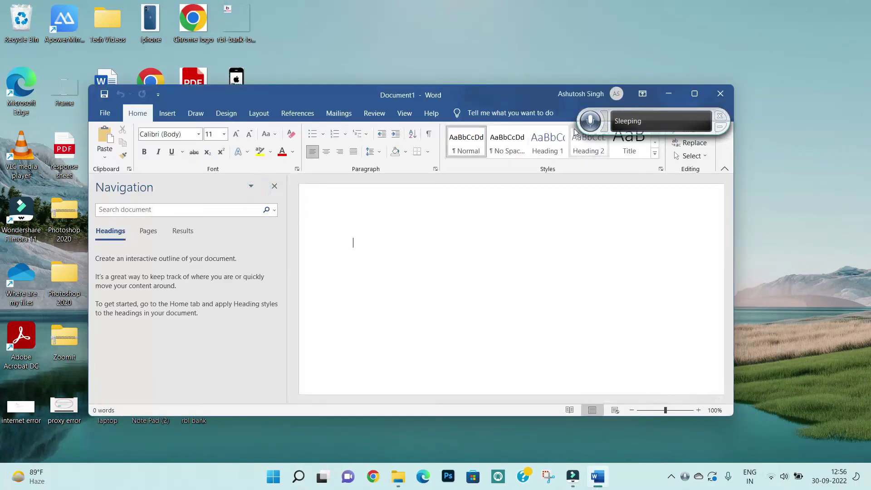
# Step: Dictate a short test phrase into the blank document with Speech Recognition, and select the dictated line
pyautogui.click(589, 122)
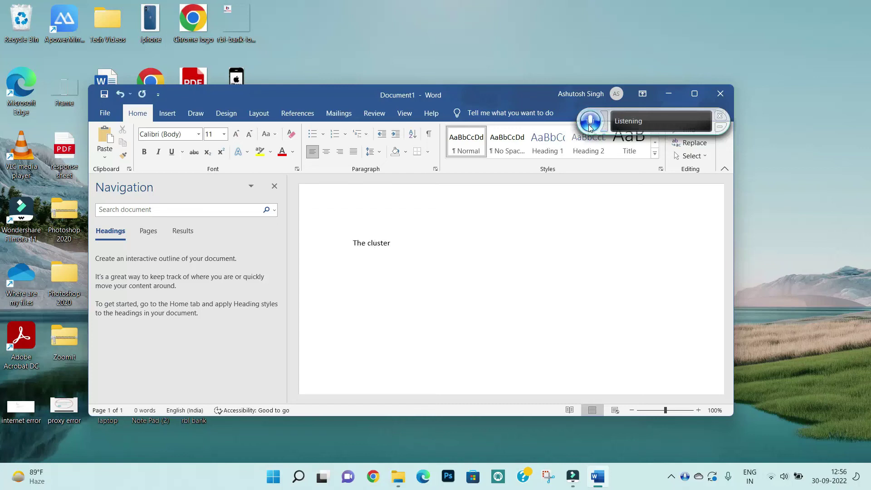
pyautogui.click(589, 122)
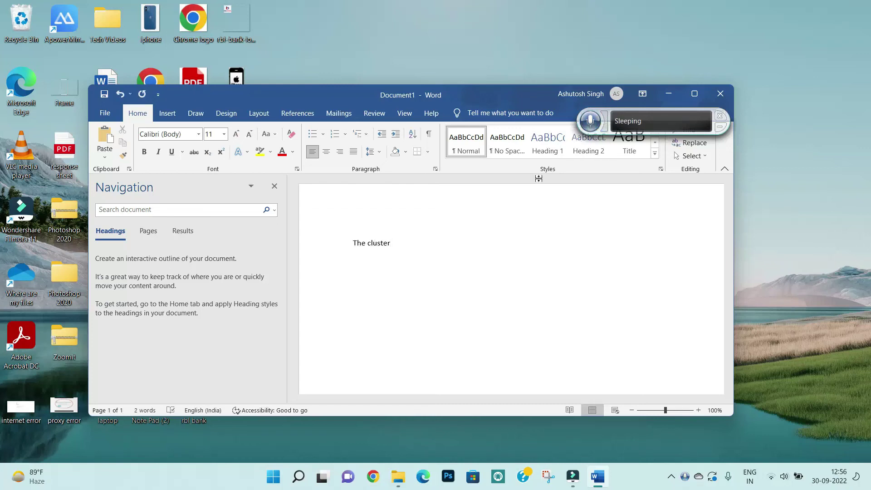
pyautogui.tripleClick(353, 242)
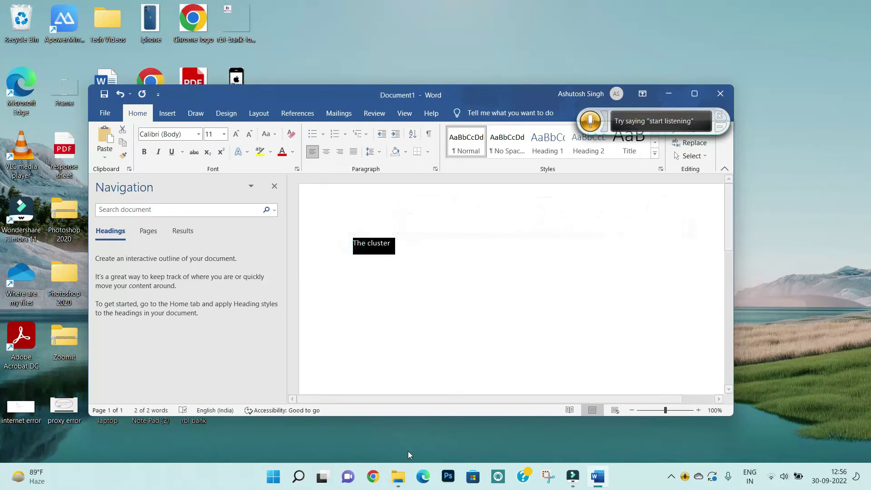
# Step: Return to the Speech Recognition settings in Control Panel and open the training that helps the computer better understand the voice
pyautogui.click(298, 476)
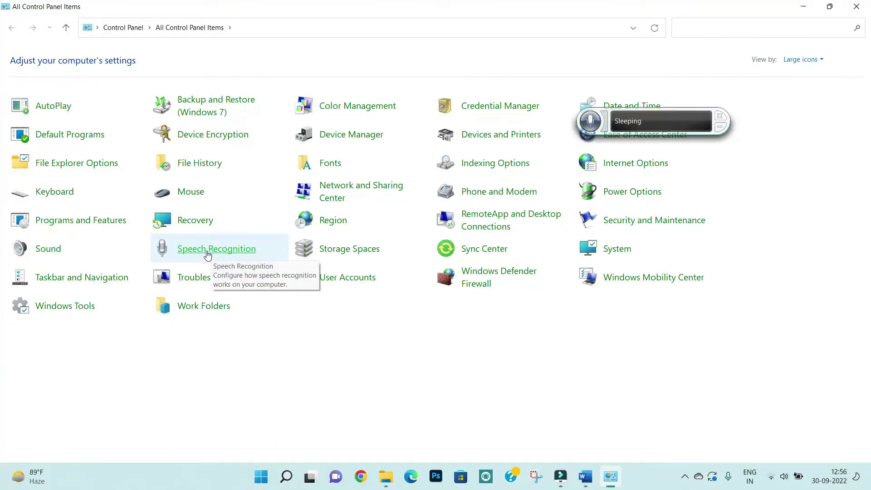
pyautogui.click(207, 253)
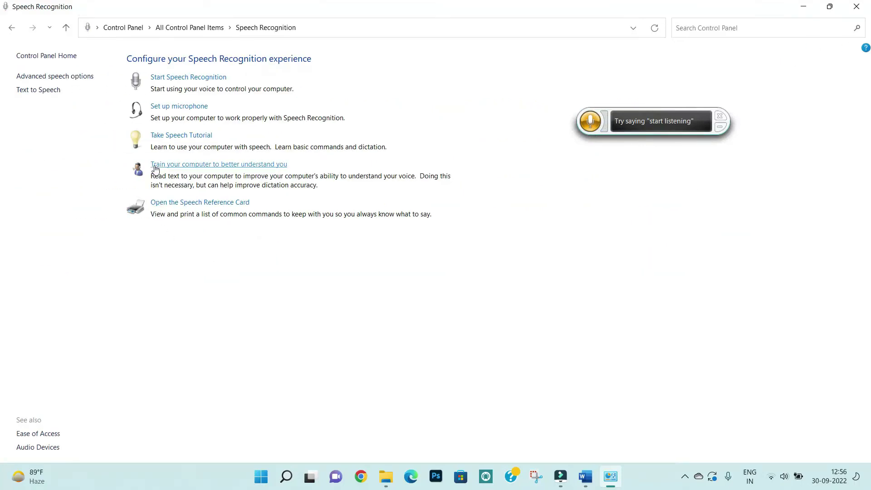
pyautogui.moveTo(148, 158); pyautogui.dragTo(307, 178)
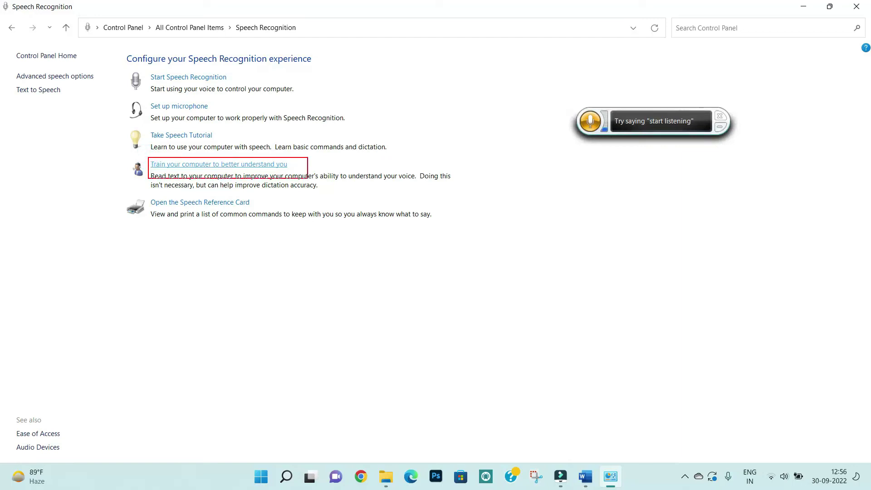
pyautogui.click(247, 166)
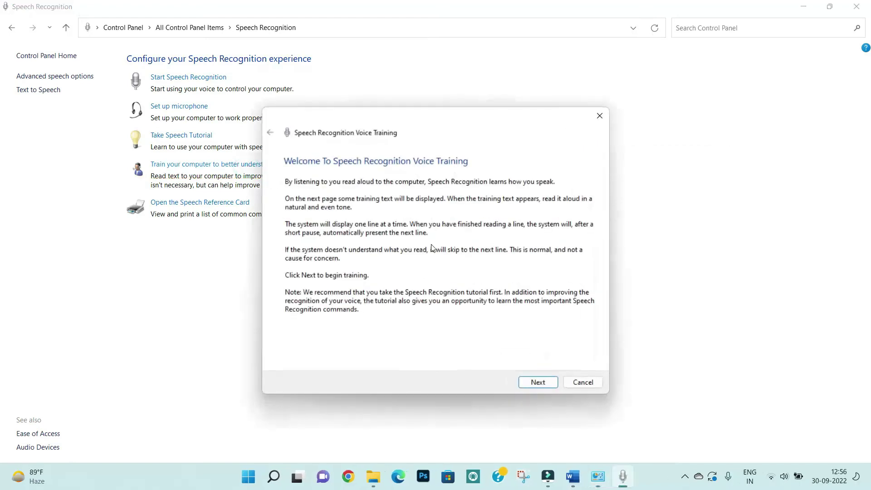
# Step: Begin the voice training and resume it to read the first training sentence aloud
pyautogui.click(539, 384)
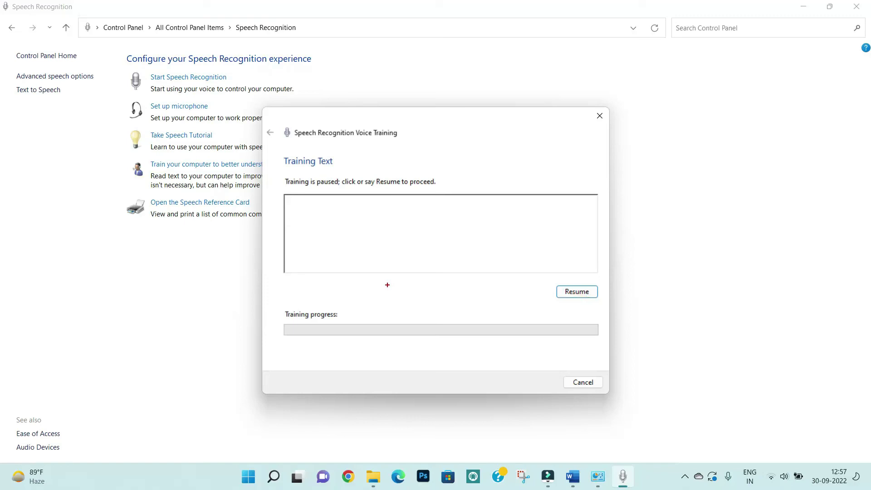
pyautogui.click(574, 295)
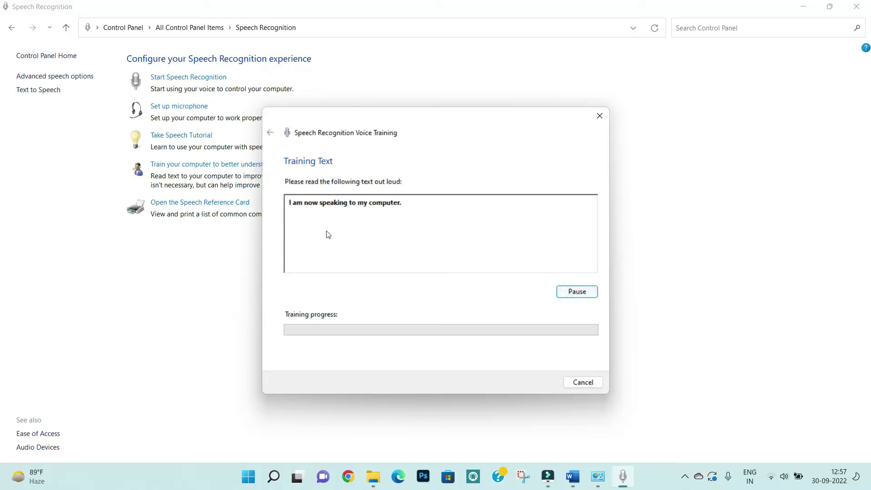
pyautogui.moveTo(291, 208); pyautogui.dragTo(401, 213)
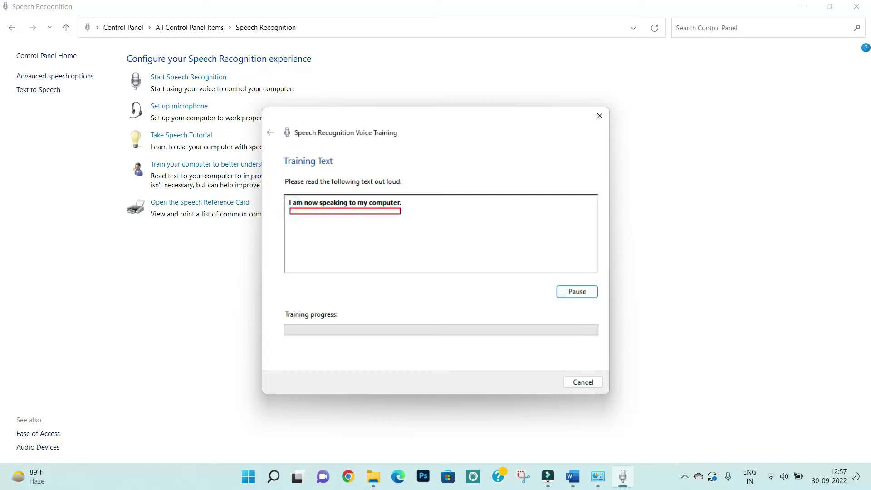